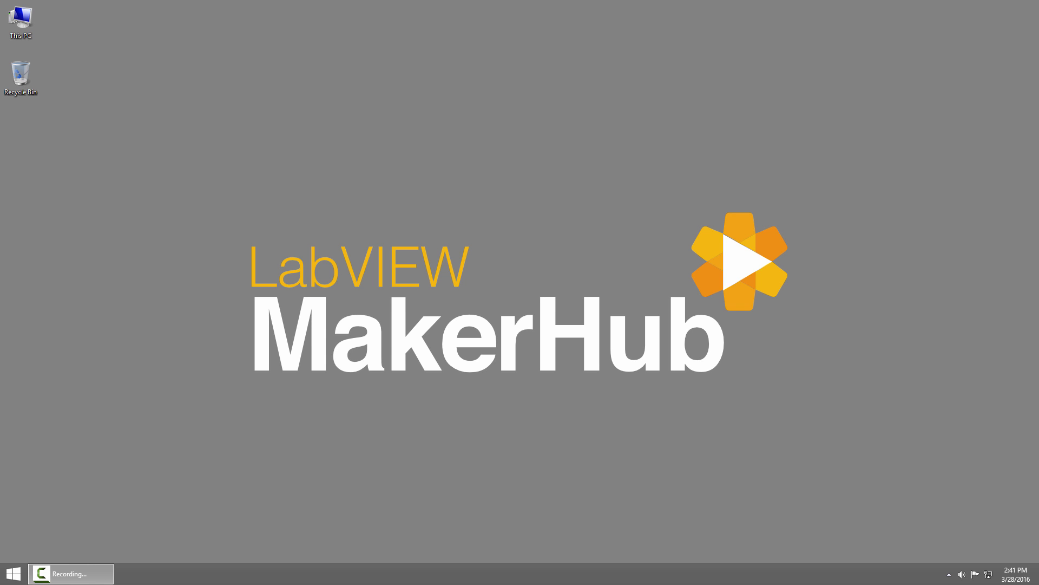
Open the START page from the BeagleBone Getting Started (G:) drive in Google Chrome.
left_click(21, 36)
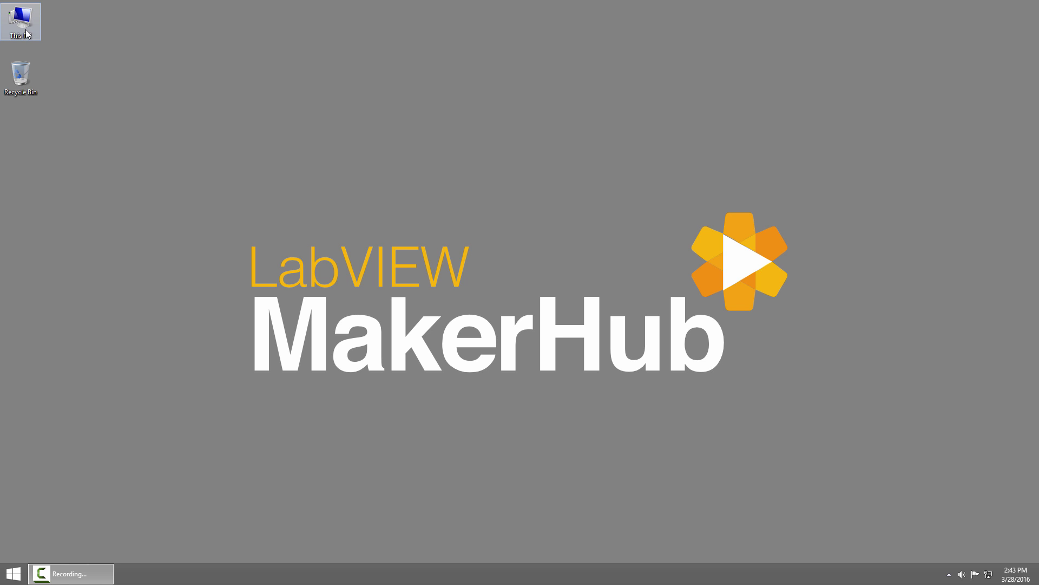
double_click(27, 25)
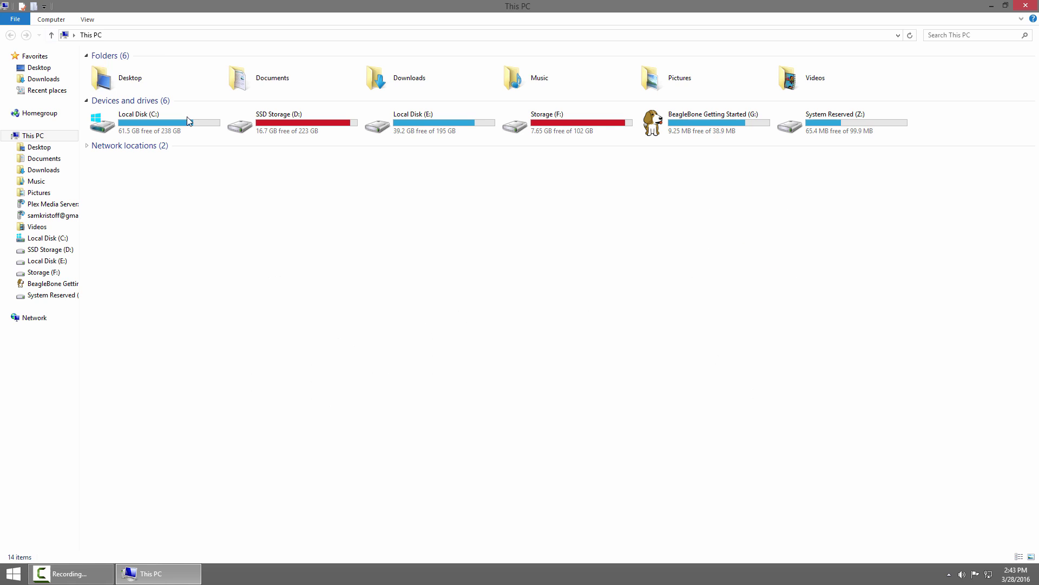
double_click(693, 122)
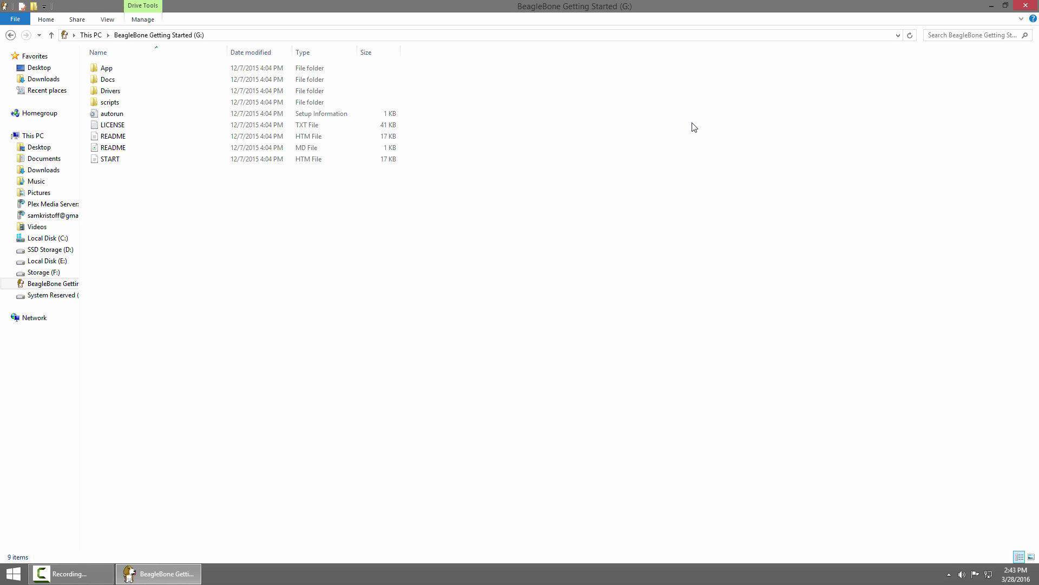
right_click(121, 159)
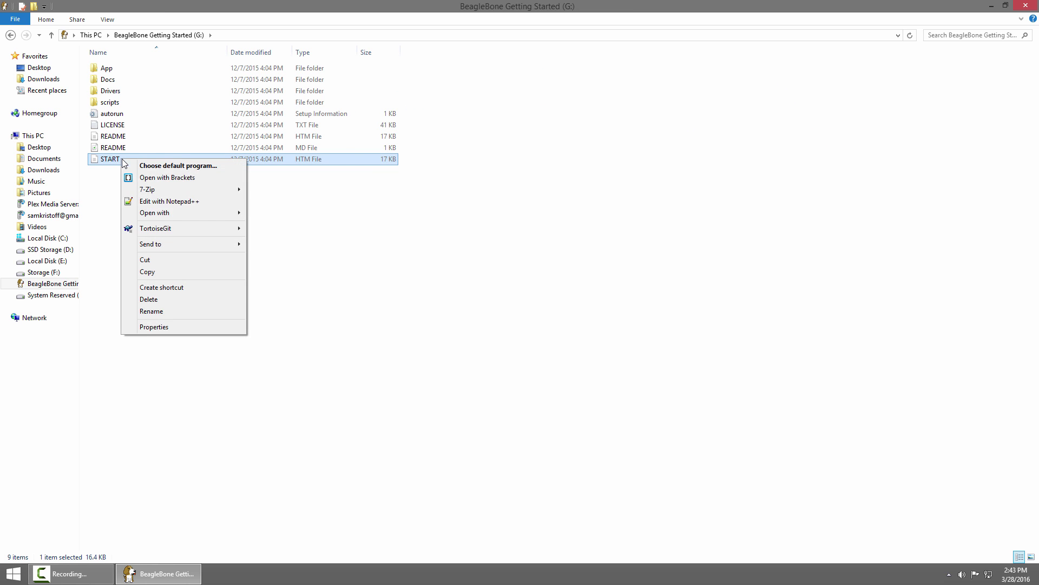
mouse_move(180, 218)
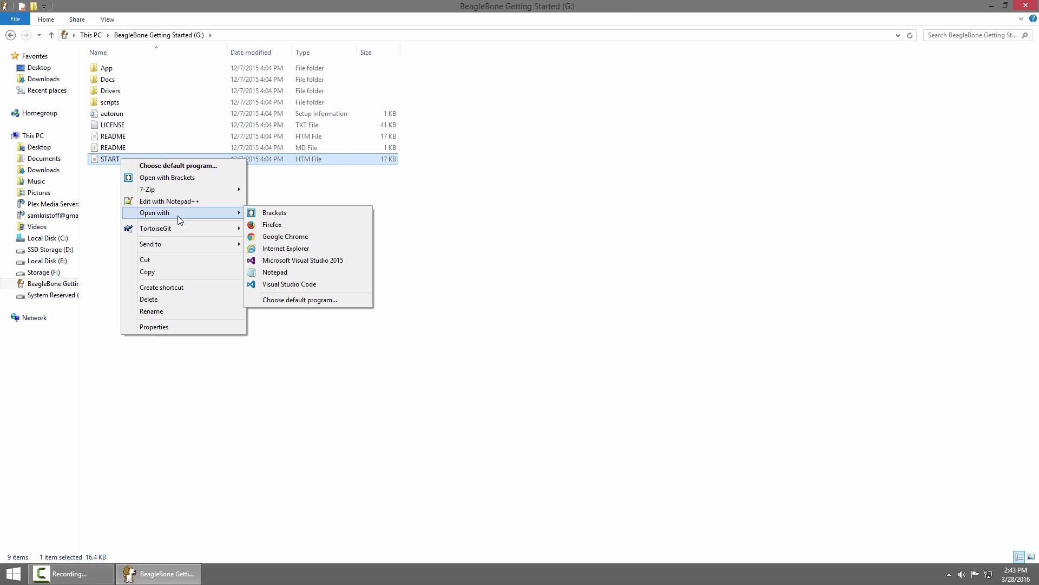
left_click(286, 238)
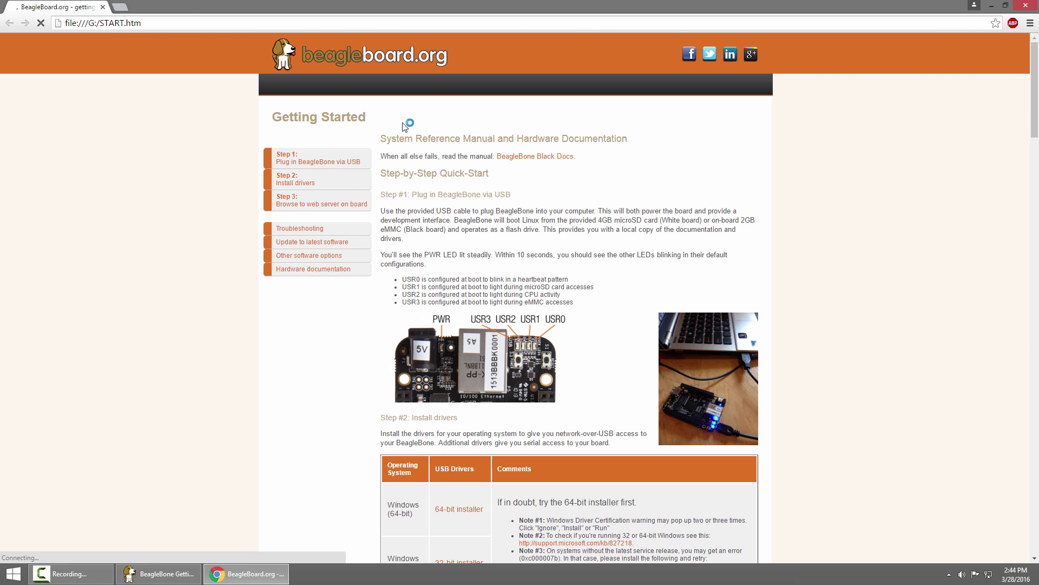
Download and run the 64-bit Windows driver installer BONE_D64.exe, allow its device software, and close the browser and drive windows.
scroll(441, 209, "down", 4)
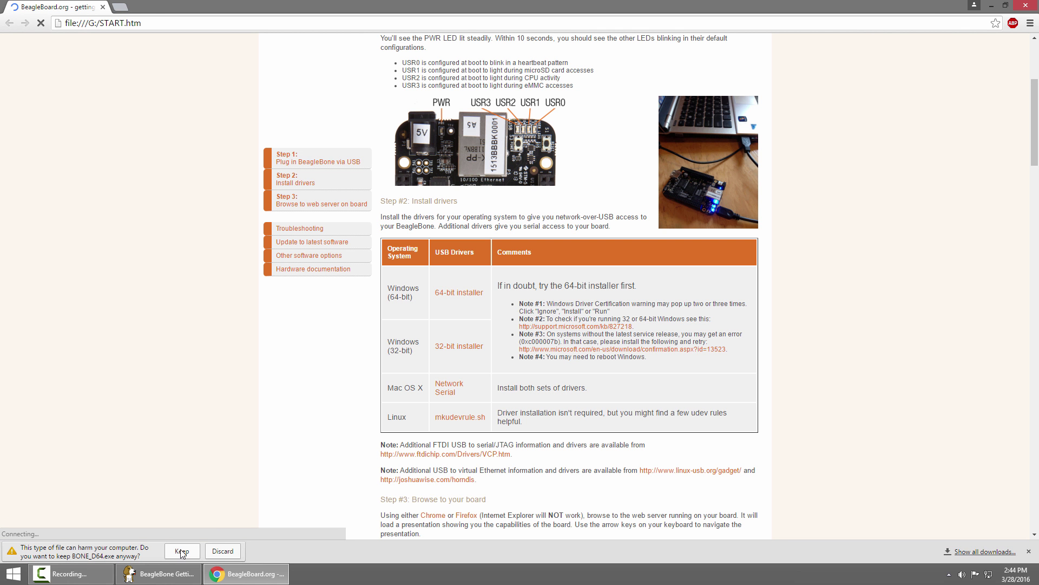
left_click(182, 551)
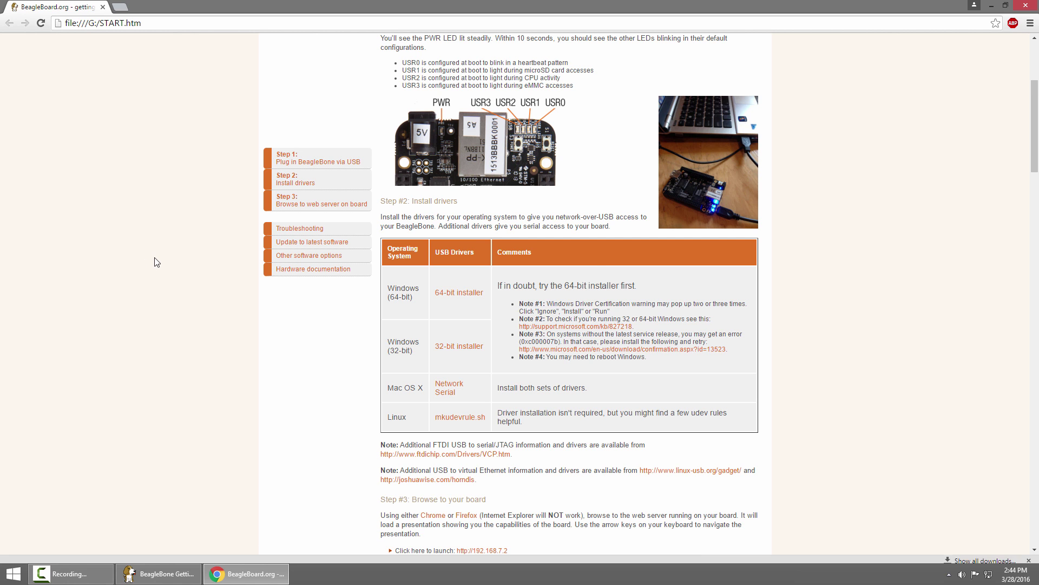
left_click(241, 240)
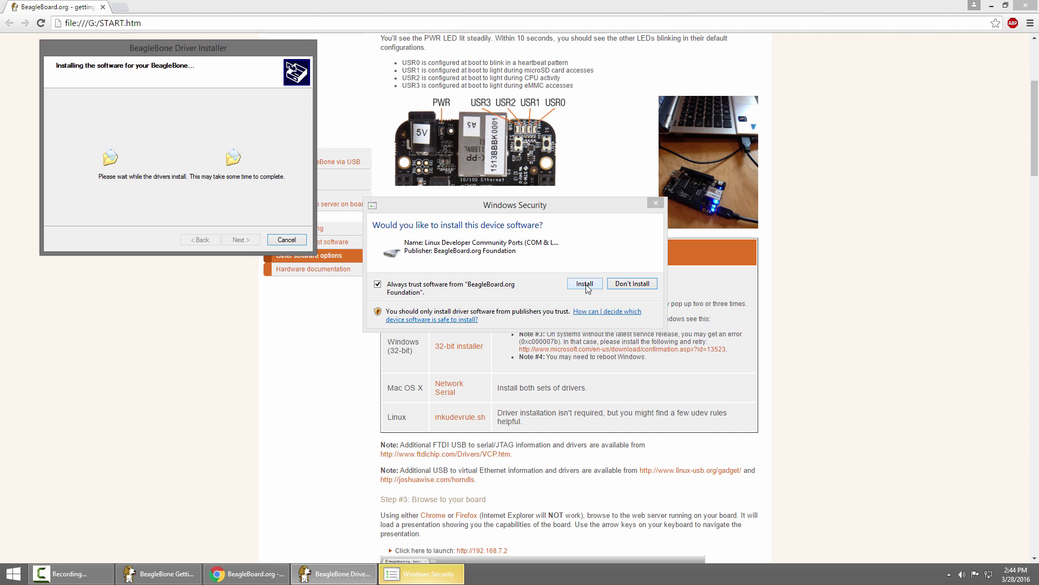
left_click(585, 284)
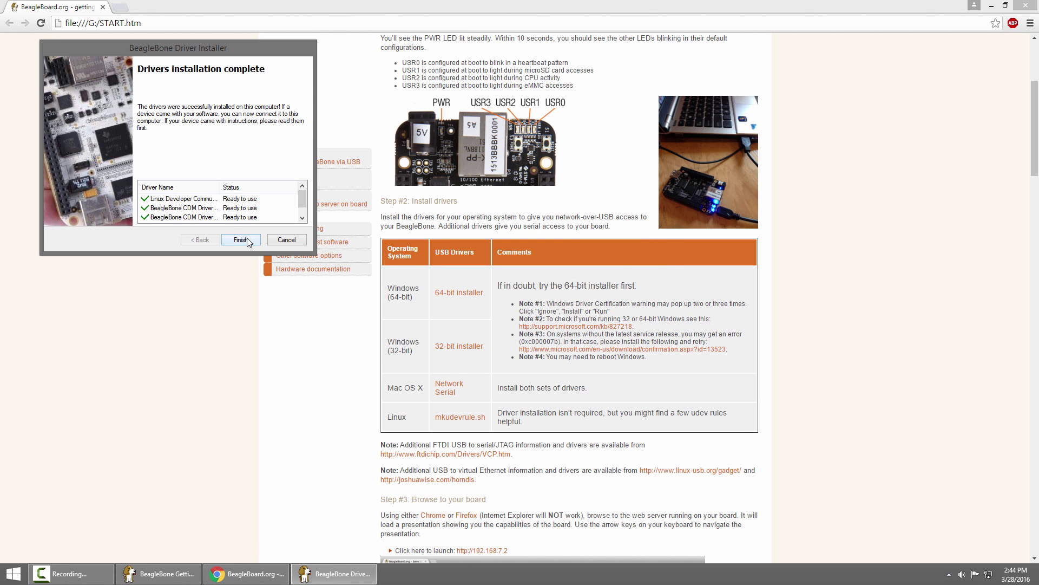
left_click(241, 240)
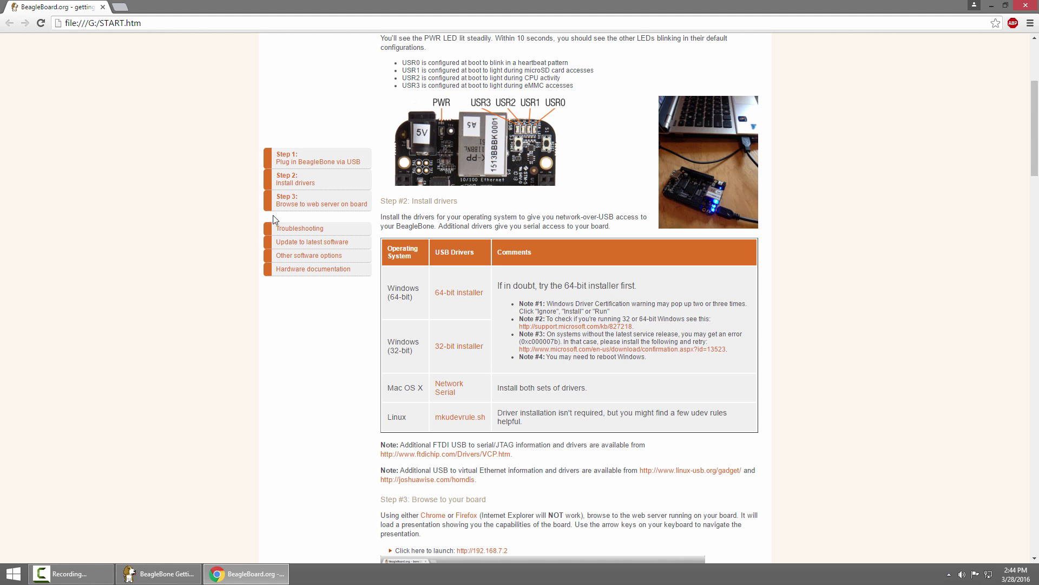
left_click(1022, 11)
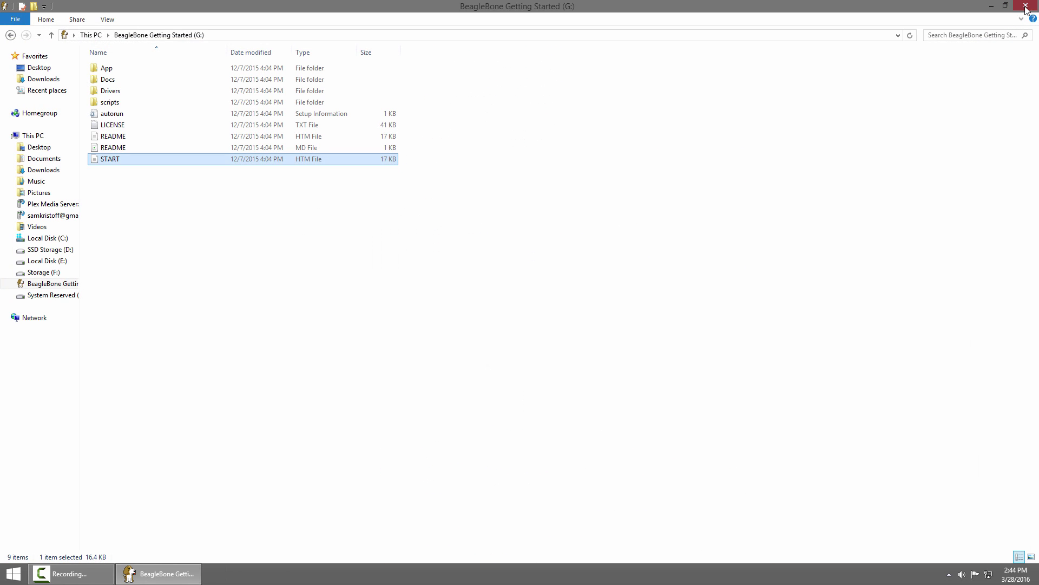
left_click(1025, 11)
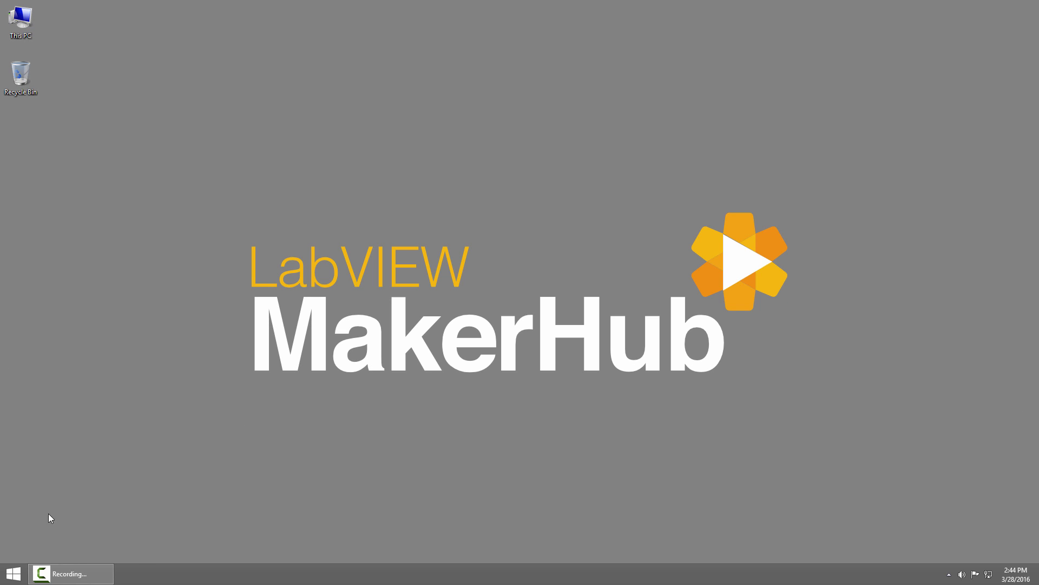
Launch LabVIEW and open the MakerHub LINX Target Configuration utility.
left_click(13, 574)
left_click(265, 157)
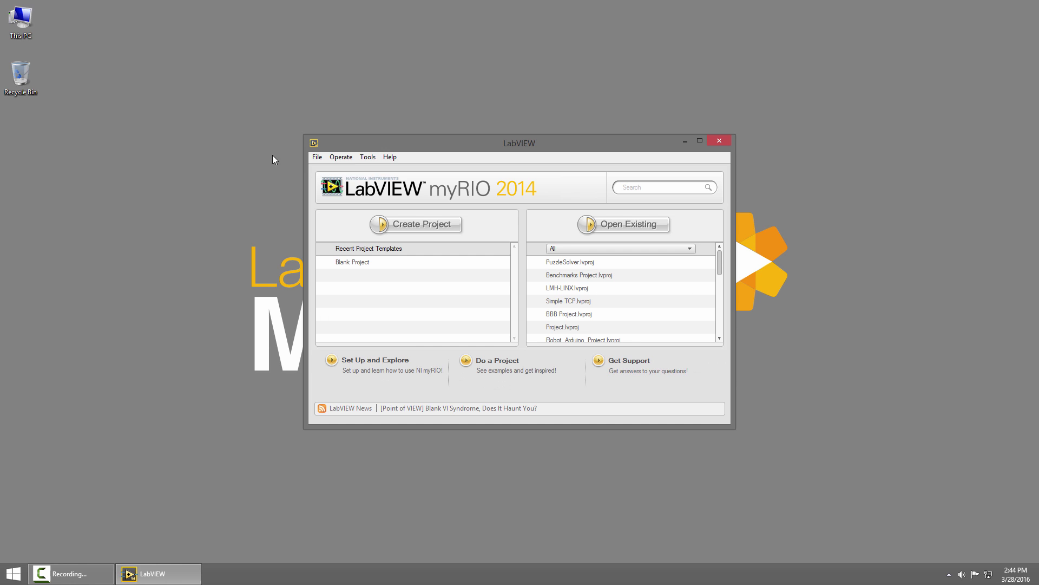
left_click(368, 157)
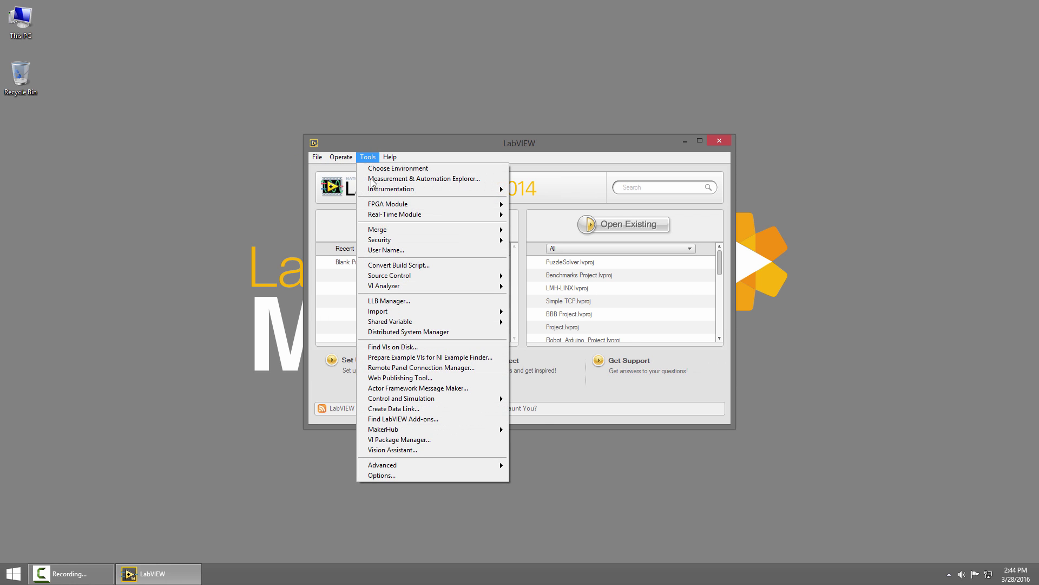
mouse_move(445, 429)
mouse_move(528, 431)
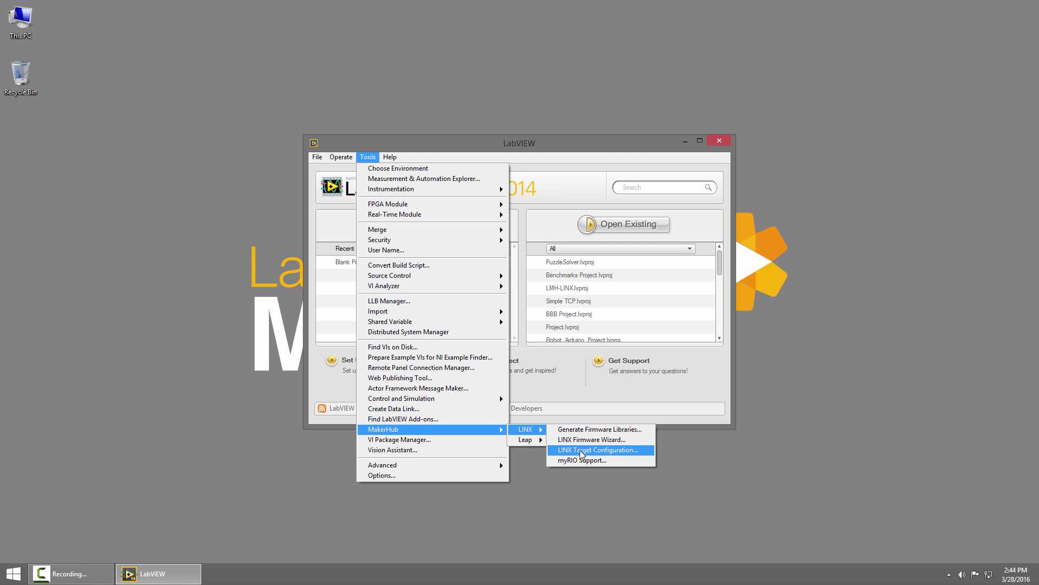
left_click(581, 451)
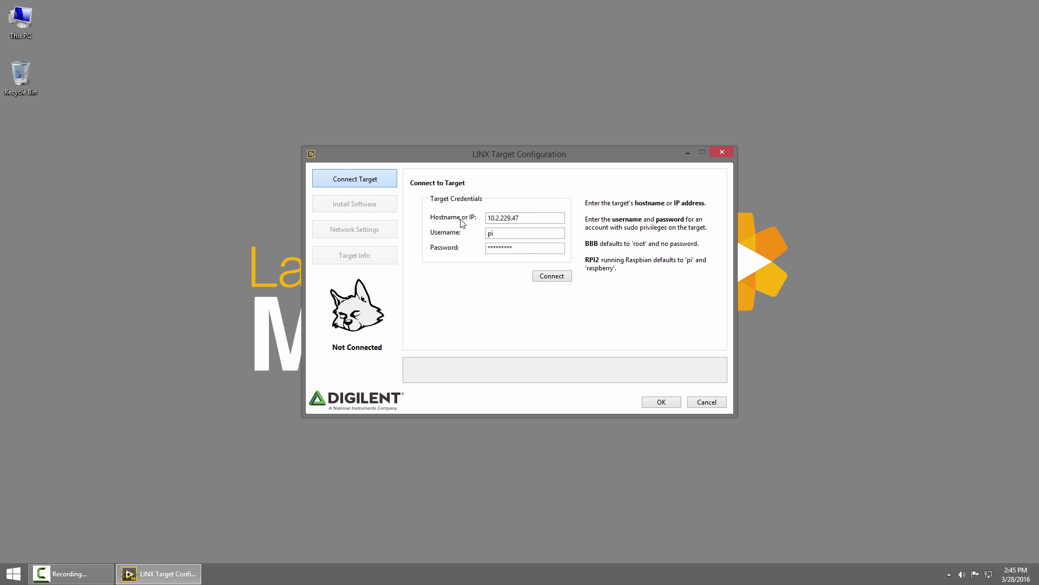
Connect to the target at 192.168.7.2 with username root and an empty password.
triple_click(528, 217)
type("192.168.7.2")
left_click_drag(495, 233, 485, 236)
type("root")
key("Tab")
key("BackSpace")
left_click(552, 277)
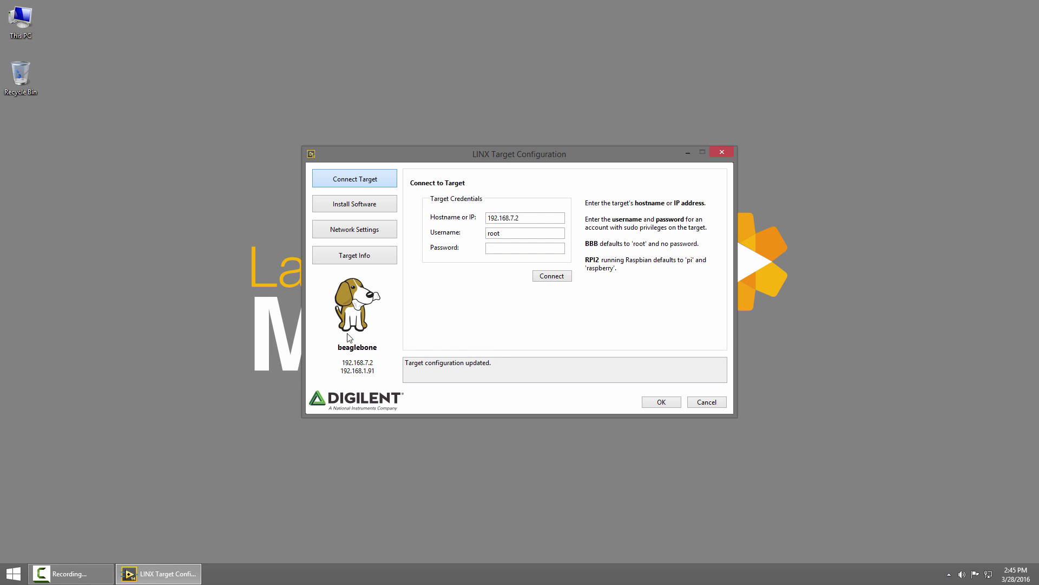
Examine the connected target's hostname, IP addresses, OS version and internet access information.
left_click_drag(337, 348, 385, 349)
left_click(381, 362)
left_click_drag(342, 363, 374, 363)
left_click(344, 372)
left_click_drag(342, 372, 375, 374)
left_click(367, 262)
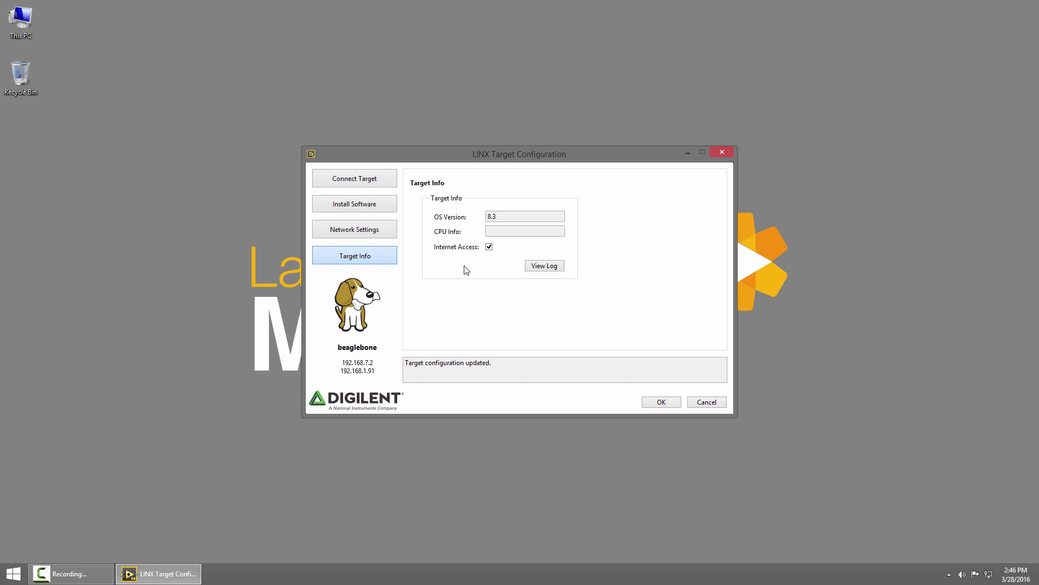
Review the target's network settings, checking the hostname and displaying the eth0 interface.
left_click(361, 235)
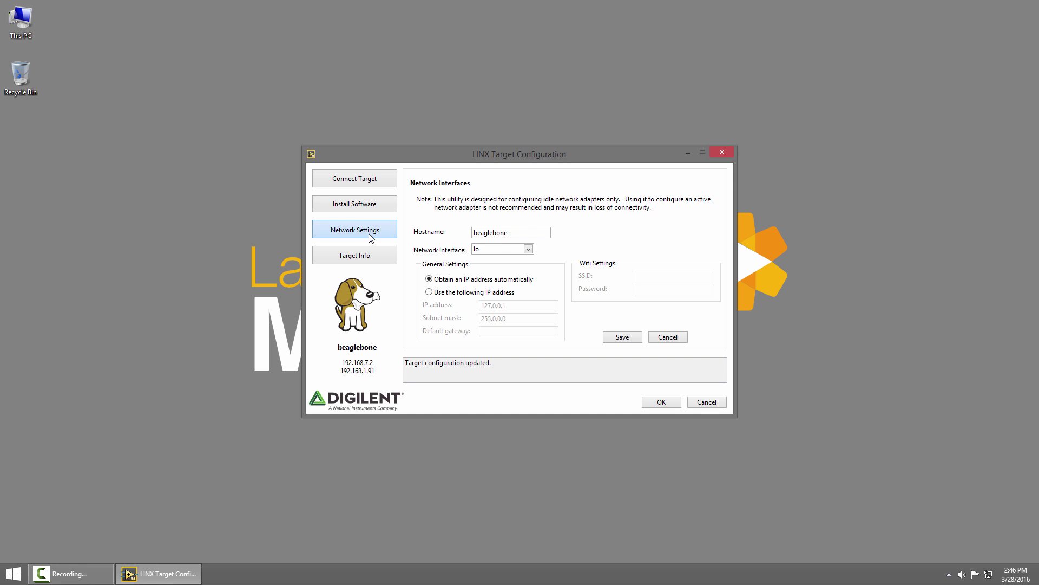
double_click(479, 232)
left_click(522, 233)
left_click(491, 250)
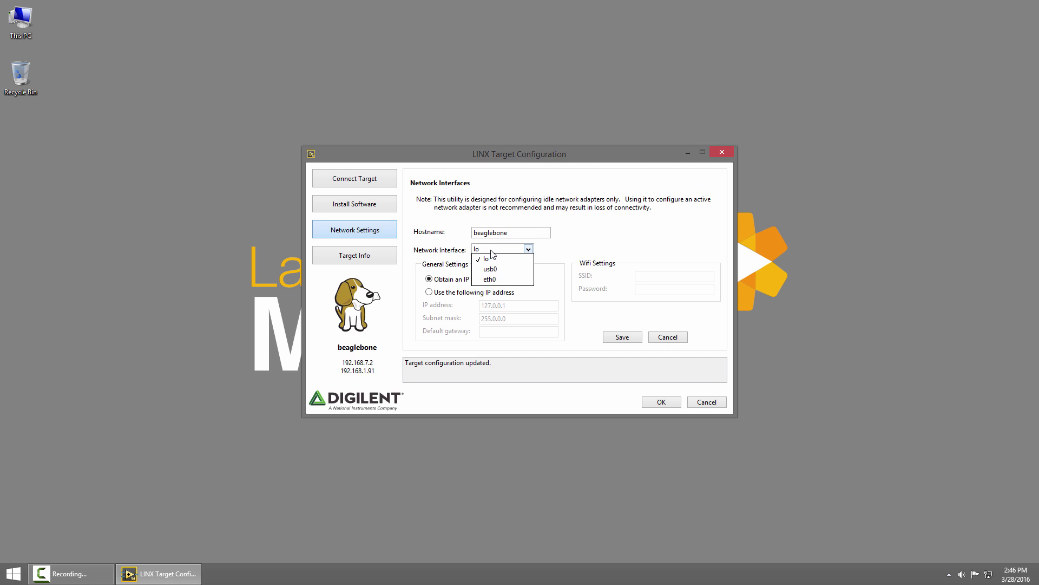
left_click(510, 279)
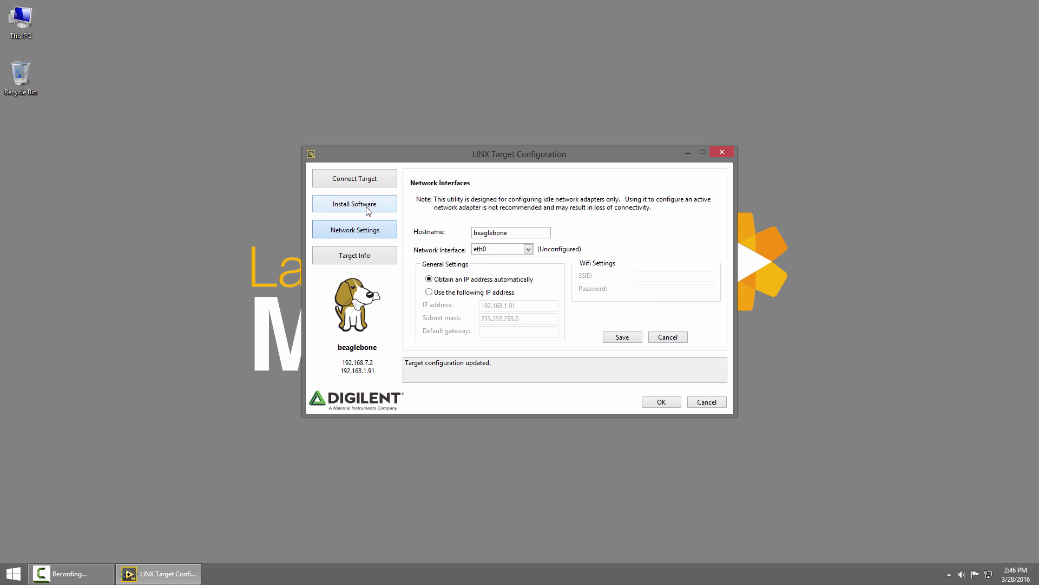
Install LabVIEW Runtime version 14.1-9 on the BeagleBone target and accept the target configuration.
left_click(347, 211)
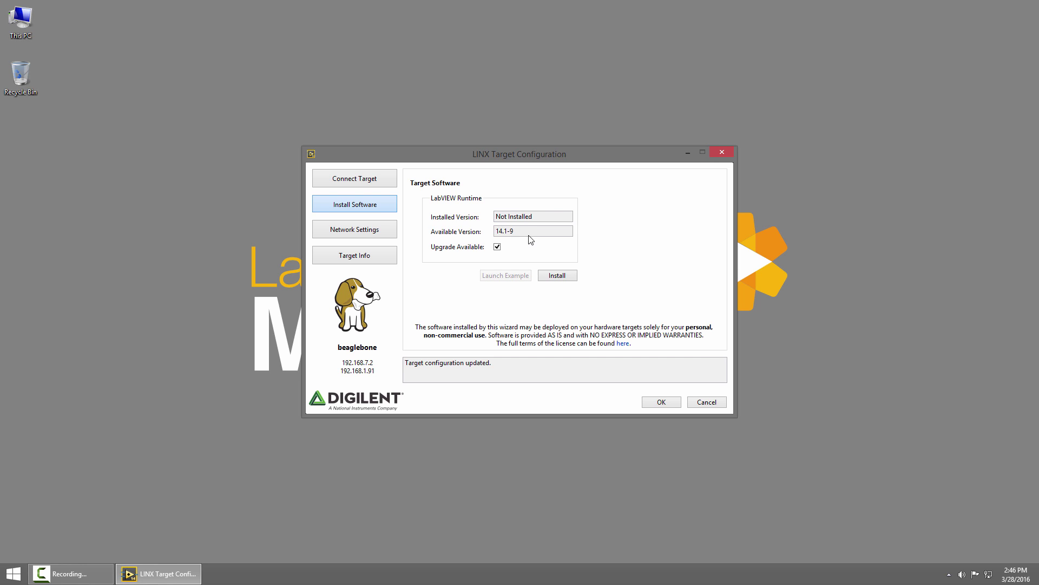
left_click(565, 281)
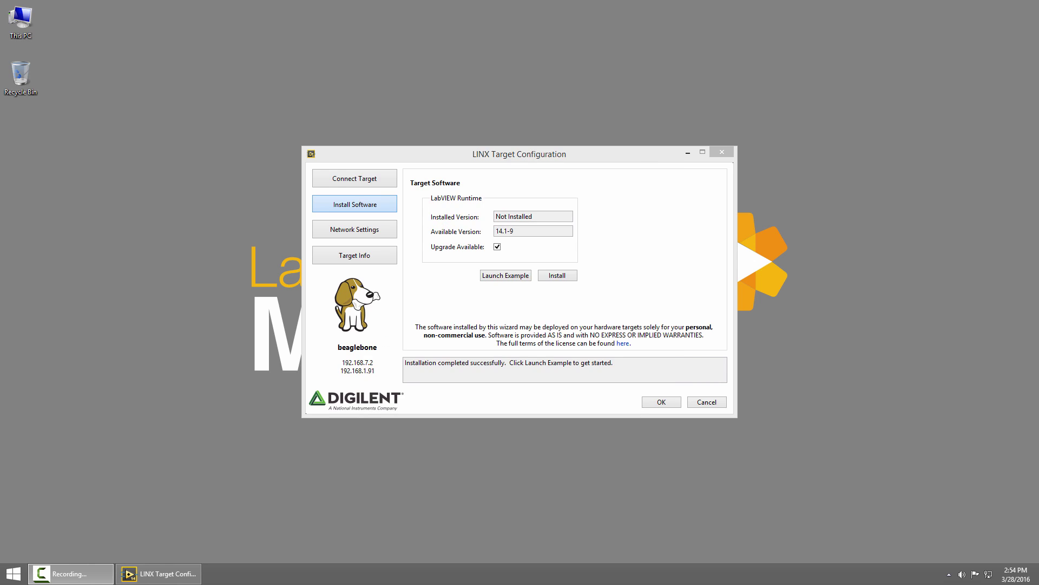
left_click(674, 402)
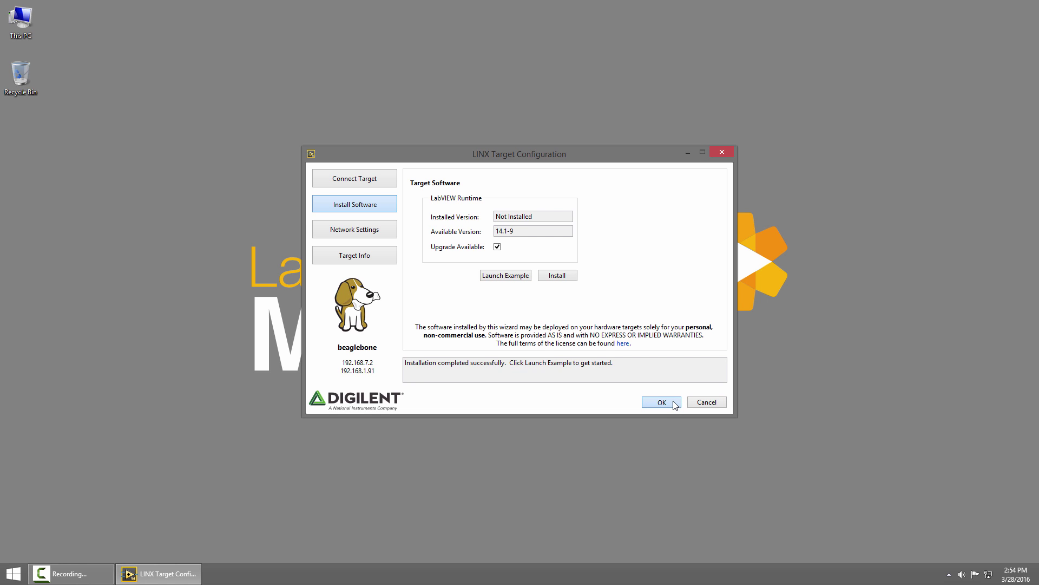
left_click(674, 403)
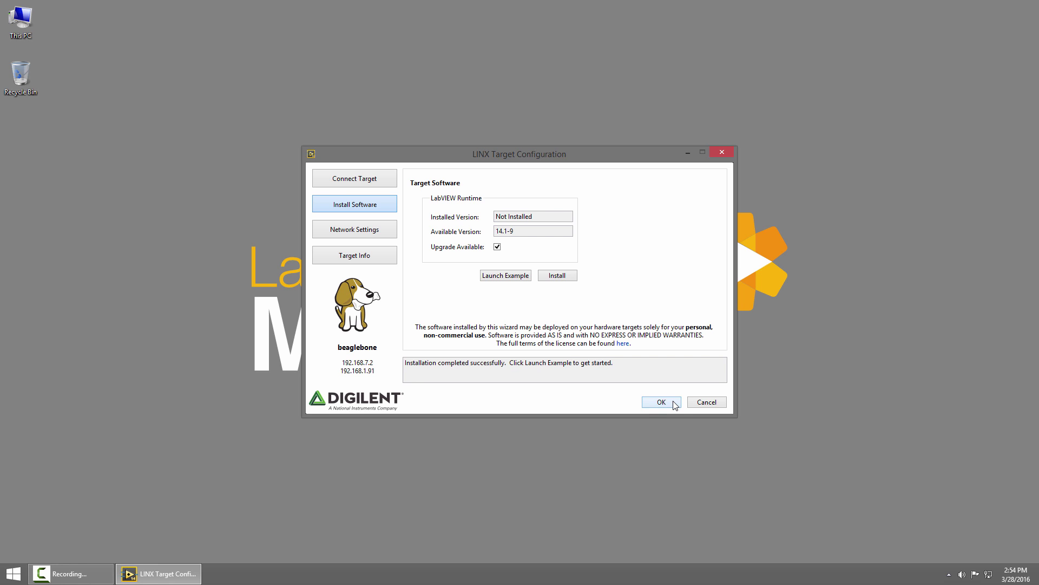